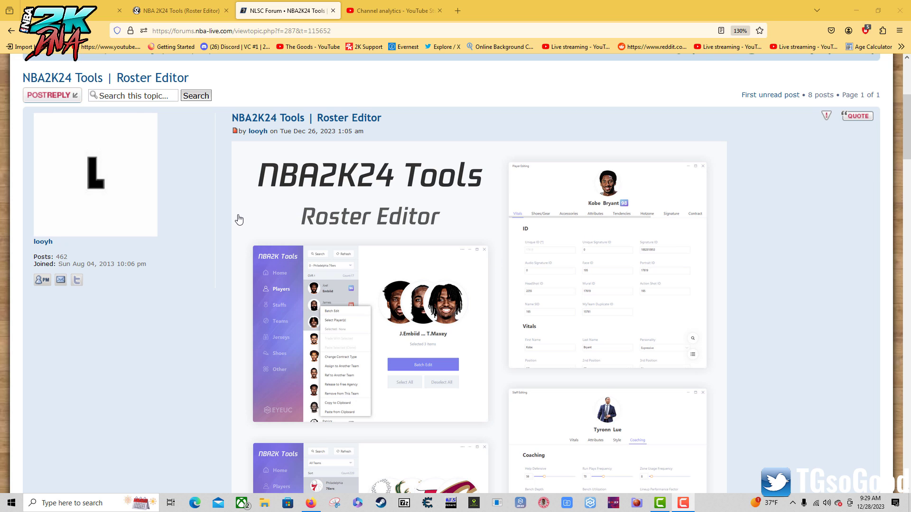
Step: Scroll the NBA2K24 Tools topic down to its DOWNLOAD link and New features list
{"action": "scroll", "coordinate": [237, 218], "scroll_direction": "down", "scroll_amount": 3}
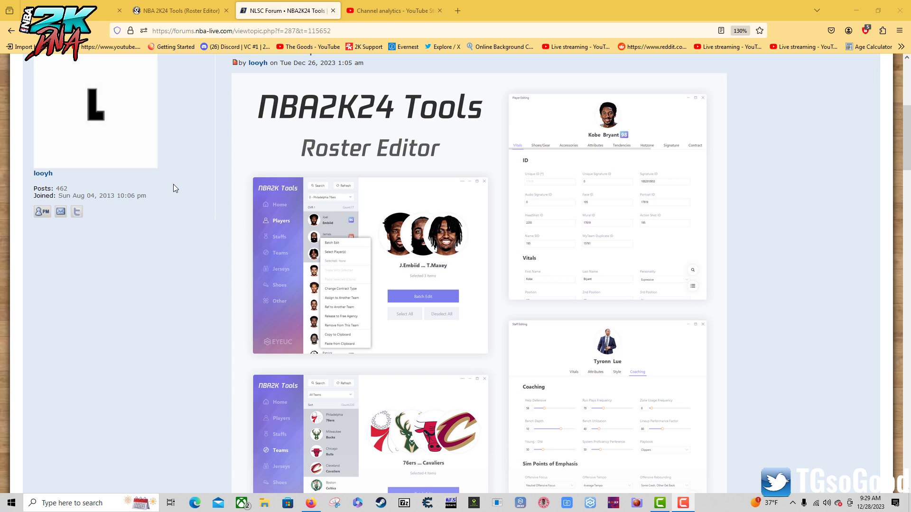
{"action": "scroll", "coordinate": [344, 120], "scroll_direction": "down", "scroll_amount": 10}
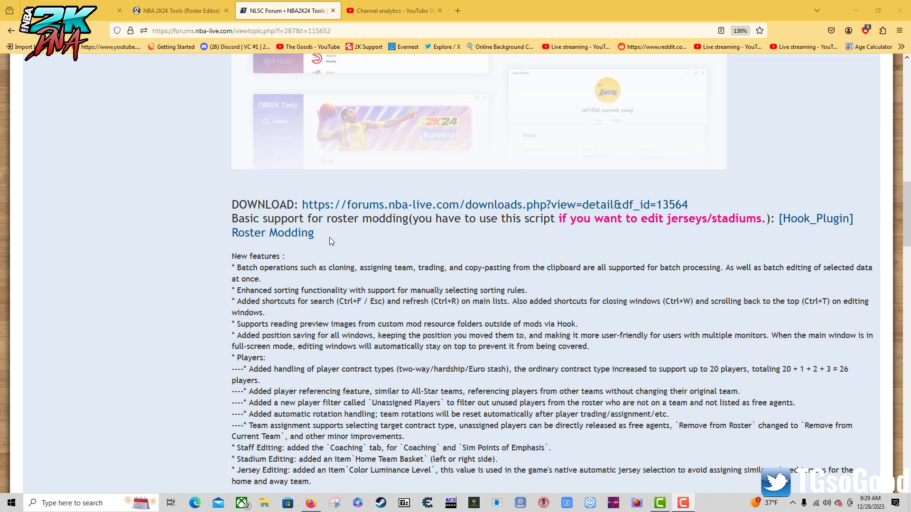
{"action": "scroll", "coordinate": [329, 238], "scroll_direction": "down", "scroll_amount": 1}
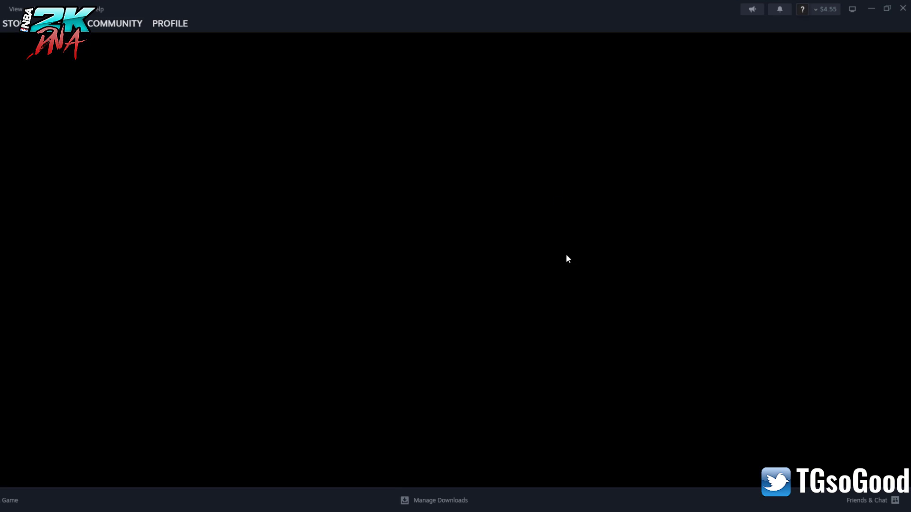
Step: Close Steam's main window, its news dialog and the Starting game popup
{"action": "left_click", "coordinate": [901, 8]}
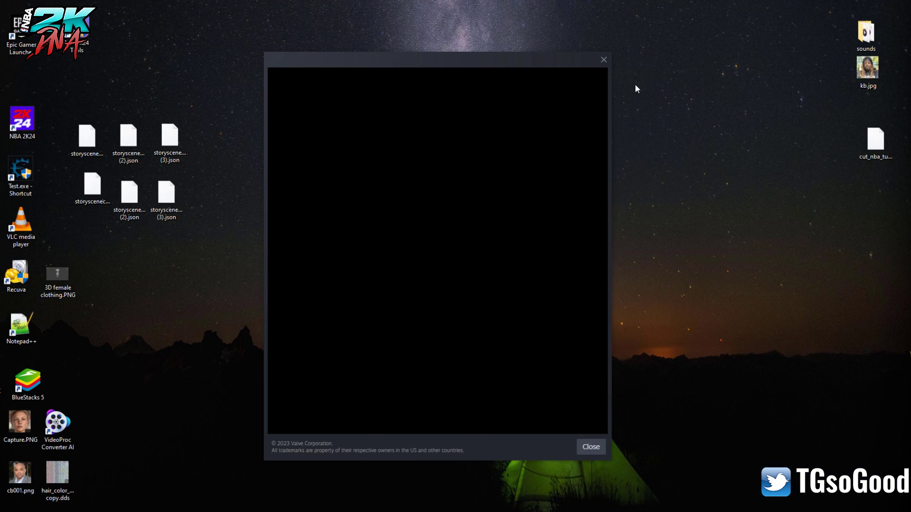
{"action": "left_click", "coordinate": [602, 60]}
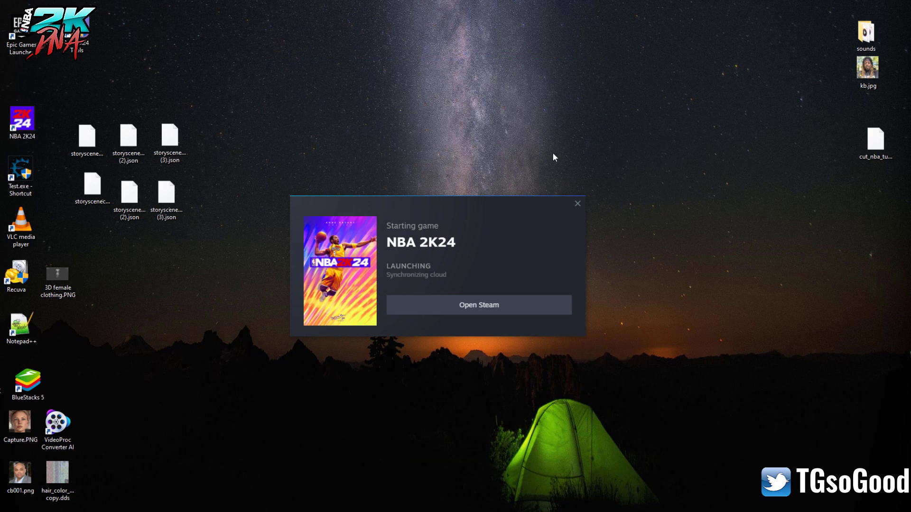
{"action": "left_click", "coordinate": [578, 205]}
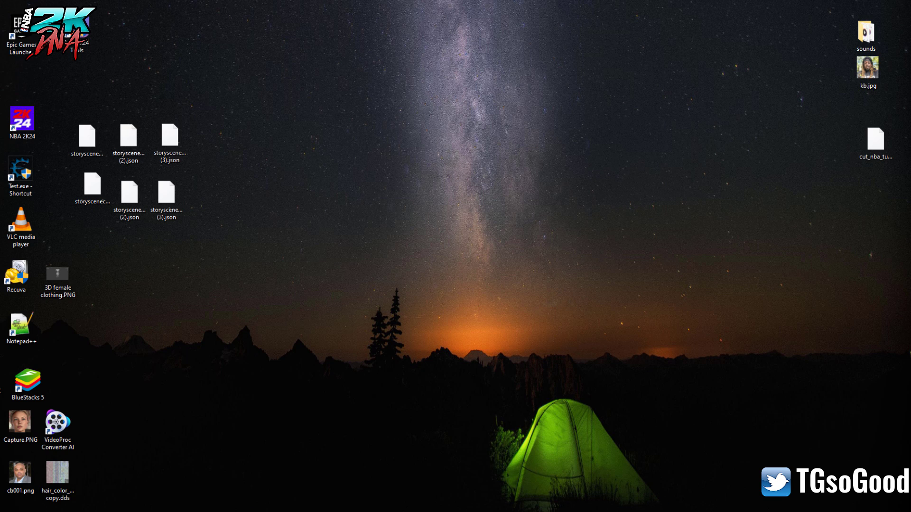
Step: Bring Firefox to the front and restore it from maximized
{"action": "mouse_move", "coordinate": [287, 511]}
{"action": "left_click", "coordinate": [287, 477]}
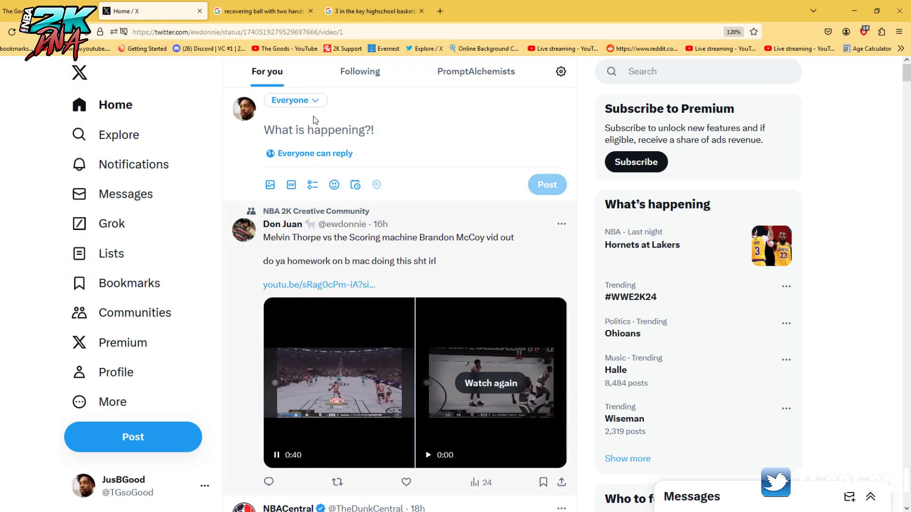
{"action": "left_click", "coordinate": [427, 380]}
{"action": "left_click_drag", "start_coordinate": [854, 10], "coordinate": [910, 275]}
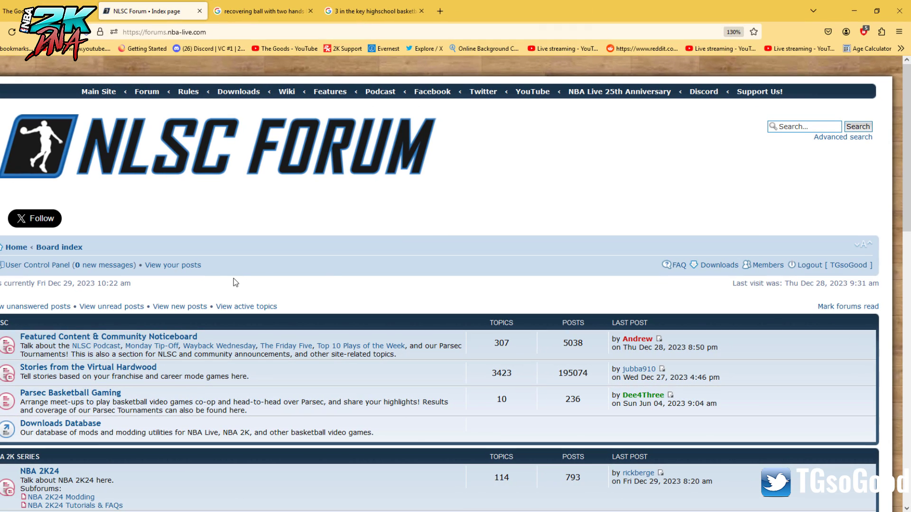
Step: Go to the NBA 2K24 Modding subforum on the NLSC Forum index
{"action": "scroll", "coordinate": [102, 317], "scroll_direction": "down", "scroll_amount": 3}
{"action": "scroll", "coordinate": [103, 317], "scroll_direction": "down", "scroll_amount": 4}
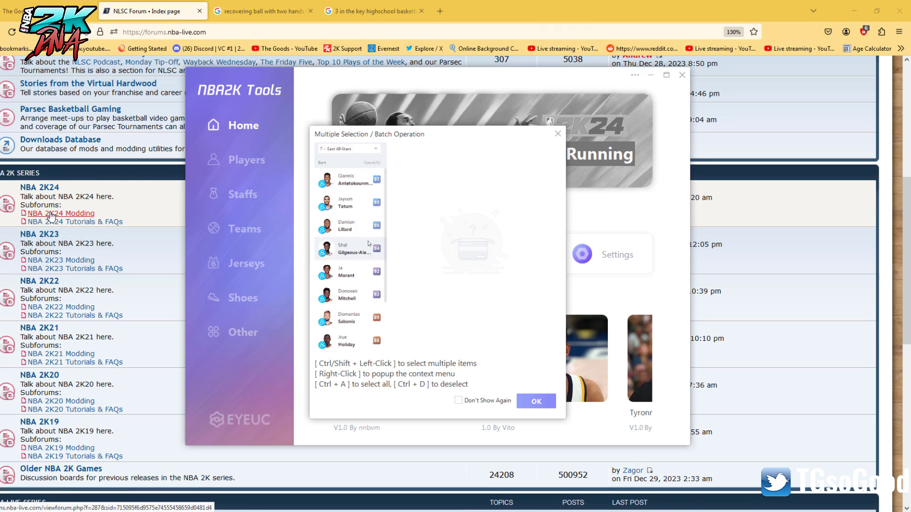
{"action": "left_click", "coordinate": [51, 214]}
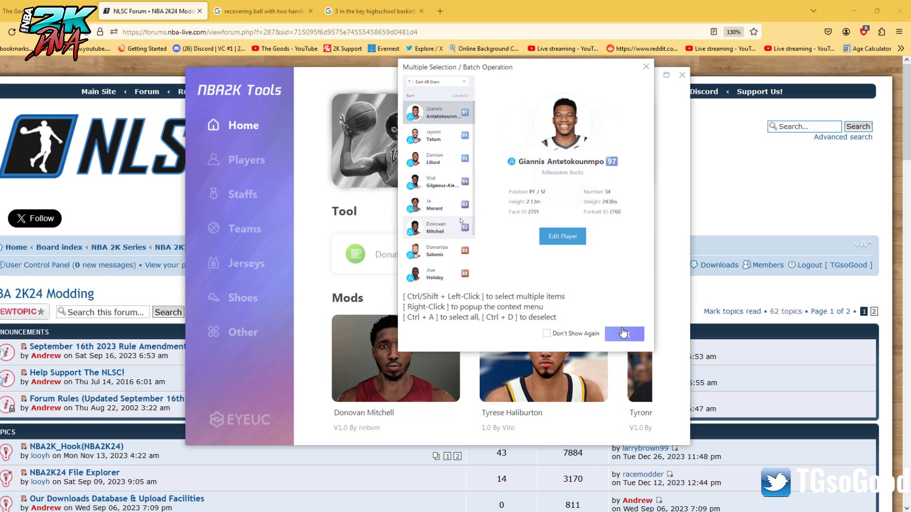
Step: Dismiss the multiple-selection tips dialog and return to the tool's Home page
{"action": "left_click", "coordinate": [645, 65]}
{"action": "left_click", "coordinate": [254, 161]}
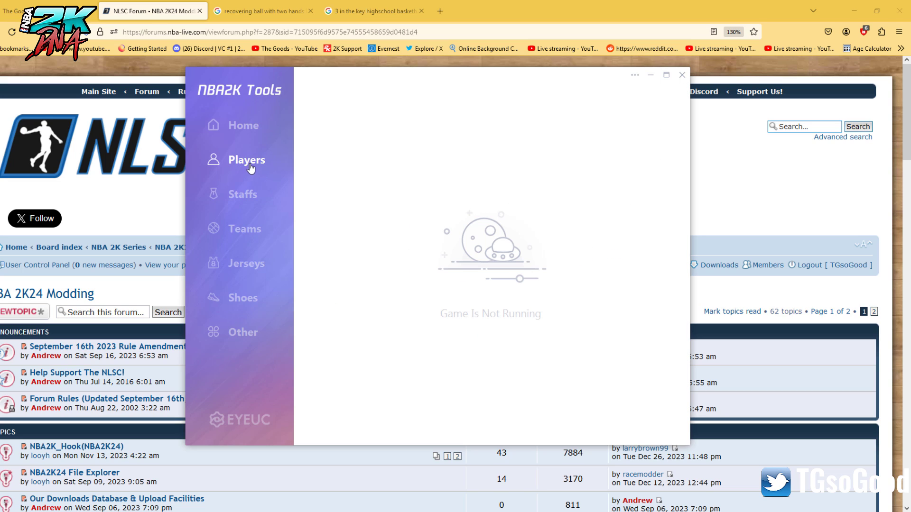
{"action": "left_click", "coordinate": [242, 133]}
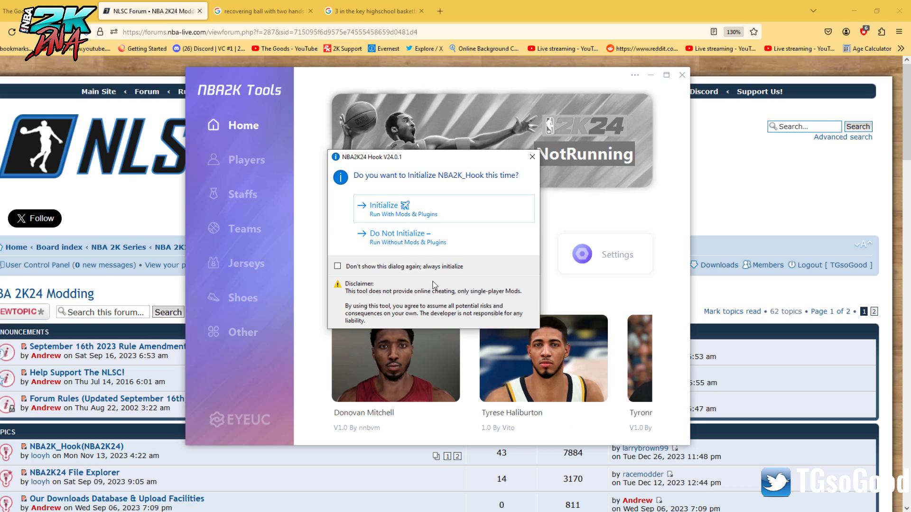
Step: Initialize the NBA2K hook, ignore its update warning, and switch out of the game
{"action": "left_click", "coordinate": [393, 207]}
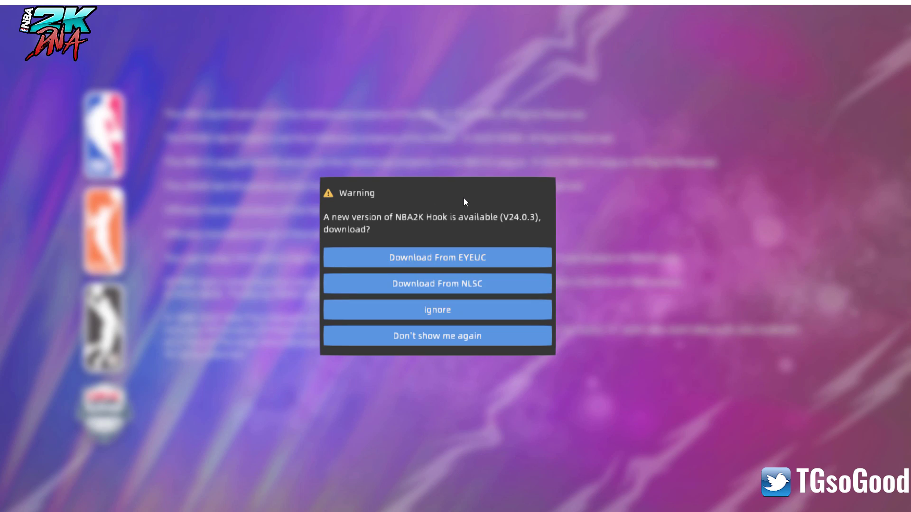
{"action": "left_click", "coordinate": [452, 311]}
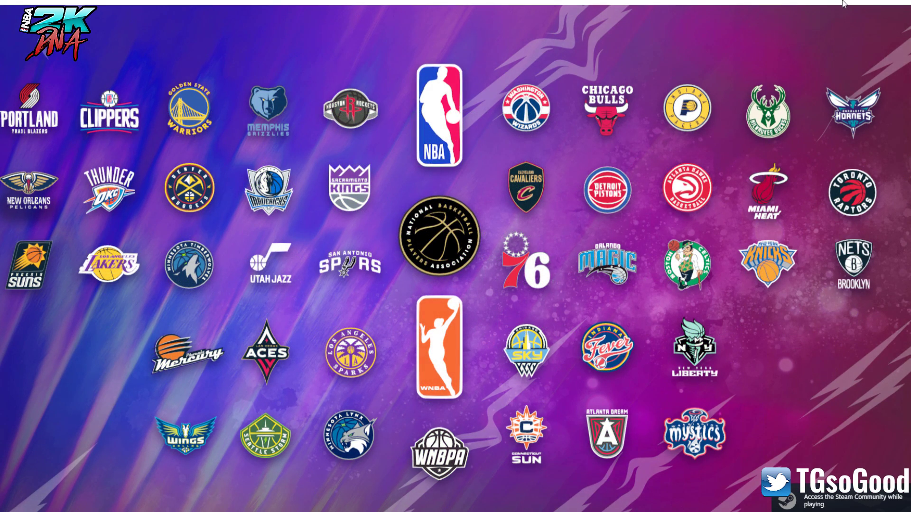
{"action": "key", "text": "alt+Tab"}
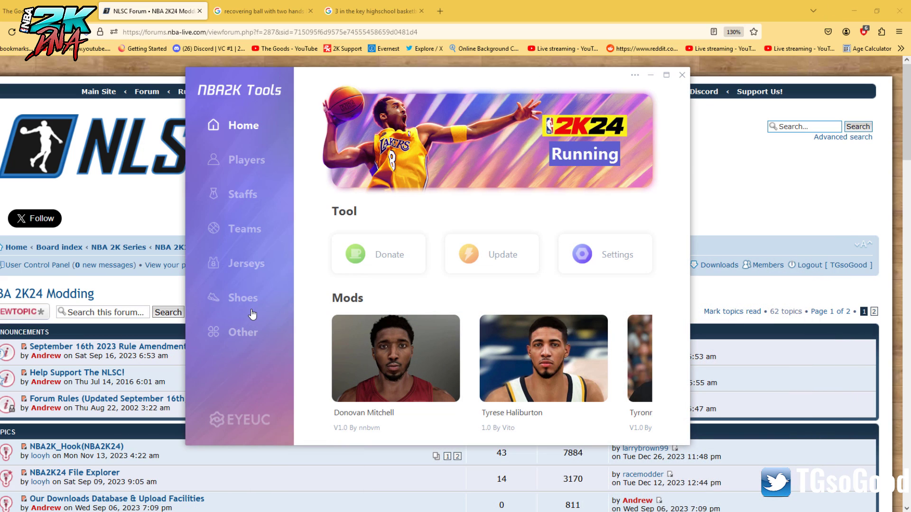
{"action": "left_click", "coordinate": [240, 163]}
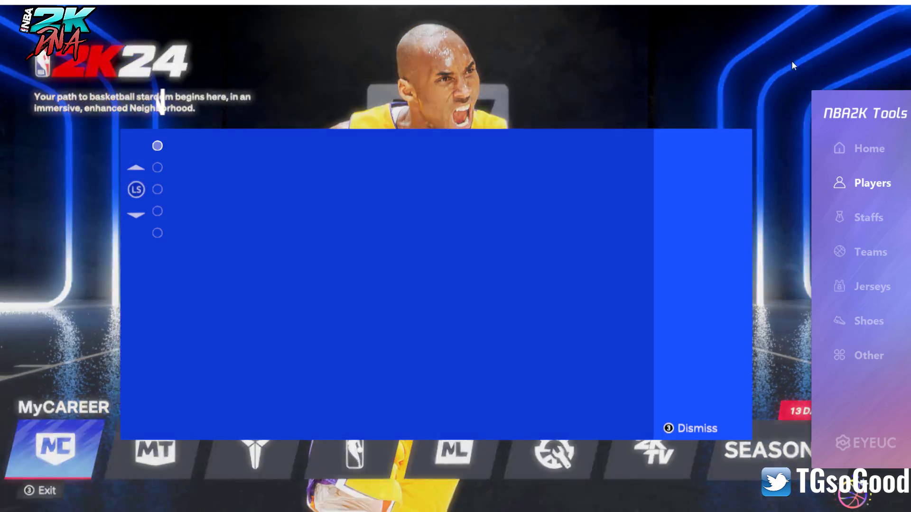
Step: Drag the NBA2K Tools window out over the game to show all 3857 players
{"action": "left_click_drag", "start_coordinate": [304, 127], "coordinate": [263, 127]}
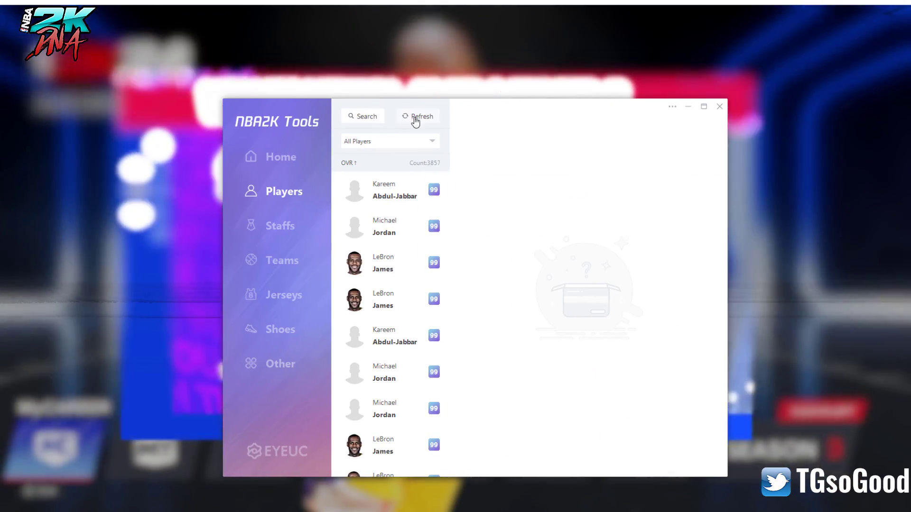
Step: Filter players to the 76ers, multi-select six of them, and bring up batch actions
{"action": "scroll", "coordinate": [399, 404], "scroll_direction": "down", "scroll_amount": 3}
{"action": "scroll", "coordinate": [400, 388], "scroll_direction": "up", "scroll_amount": 3}
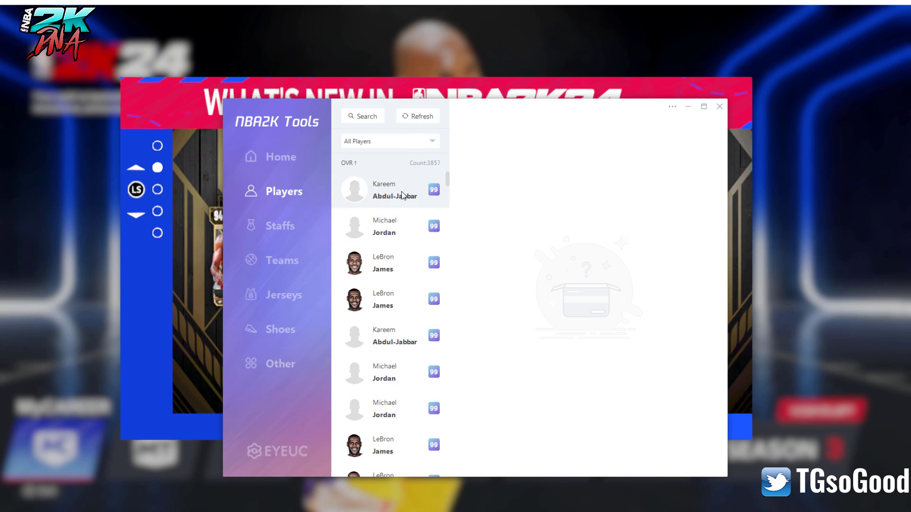
{"action": "left_click", "coordinate": [382, 141]}
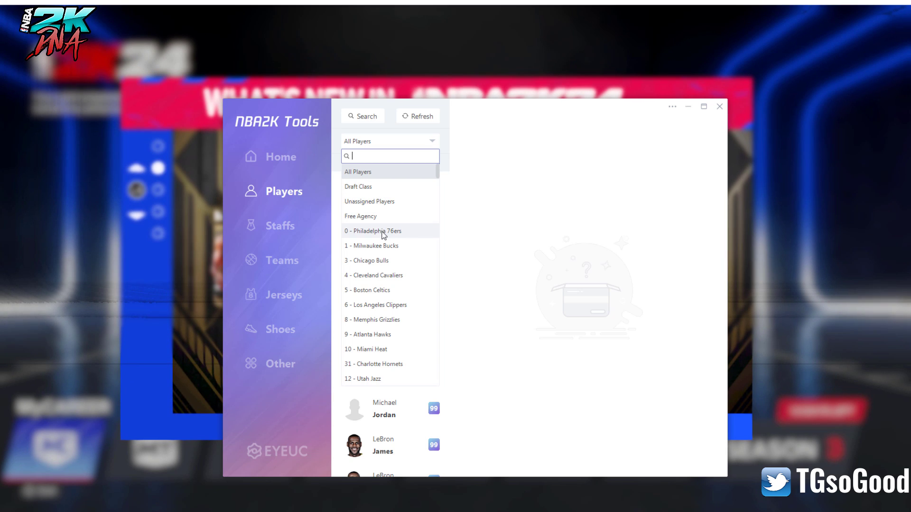
{"action": "left_click", "coordinate": [383, 233]}
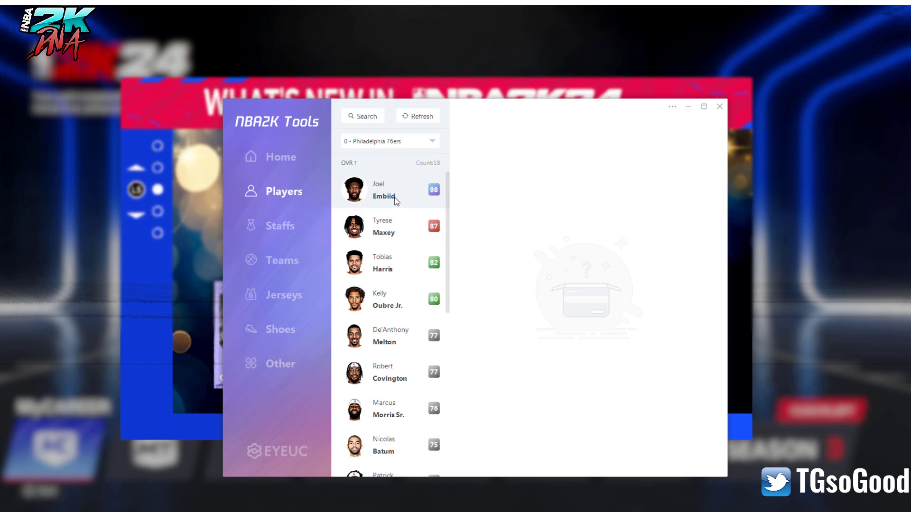
{"action": "left_click", "coordinate": [396, 201]}
{"action": "left_click", "coordinate": [392, 238]}
{"action": "left_click", "coordinate": [389, 267]}
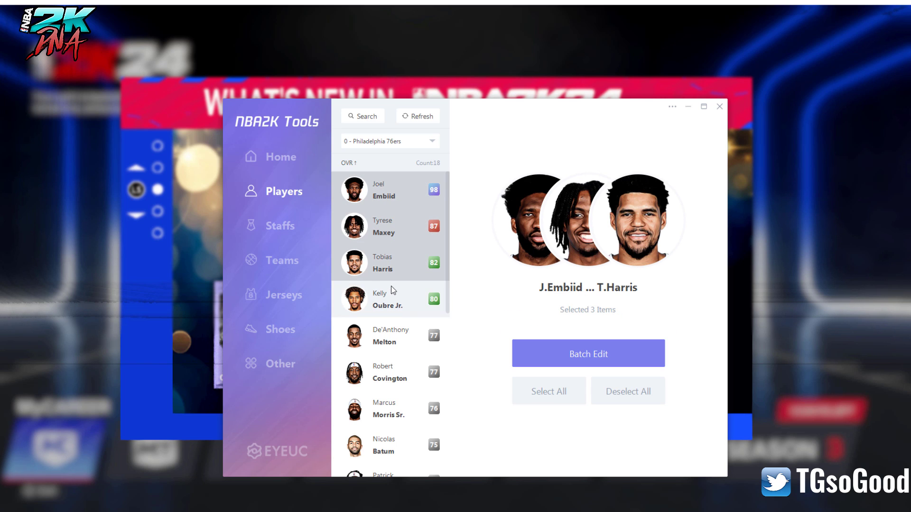
{"action": "left_click", "coordinate": [392, 290]}
{"action": "left_click", "coordinate": [390, 326]}
{"action": "left_click", "coordinate": [388, 360]}
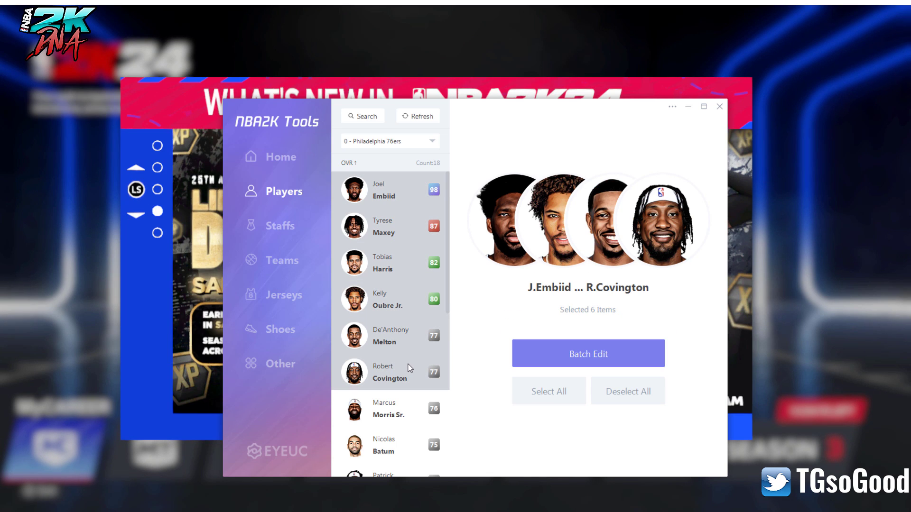
{"action": "right_click", "coordinate": [393, 248]}
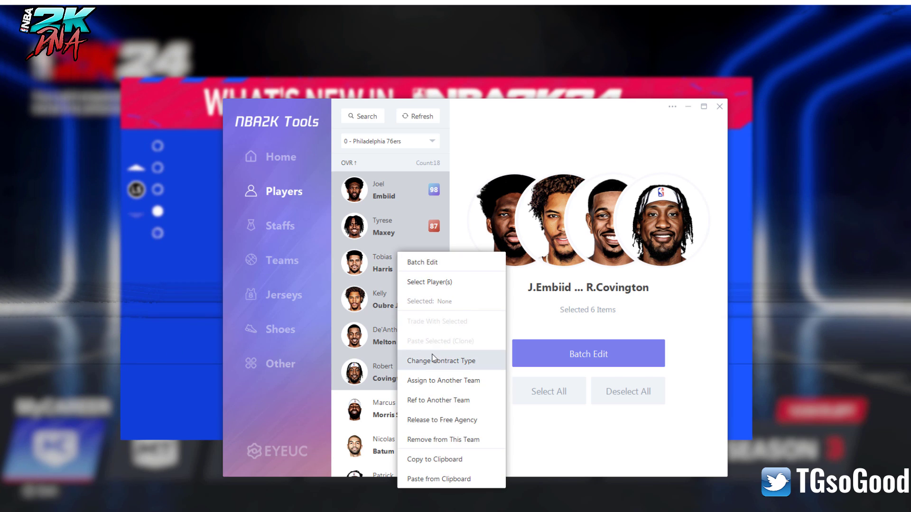
Step: On the Staff list, multi-select four staff members and bring up batch actions
{"action": "left_click", "coordinate": [279, 226]}
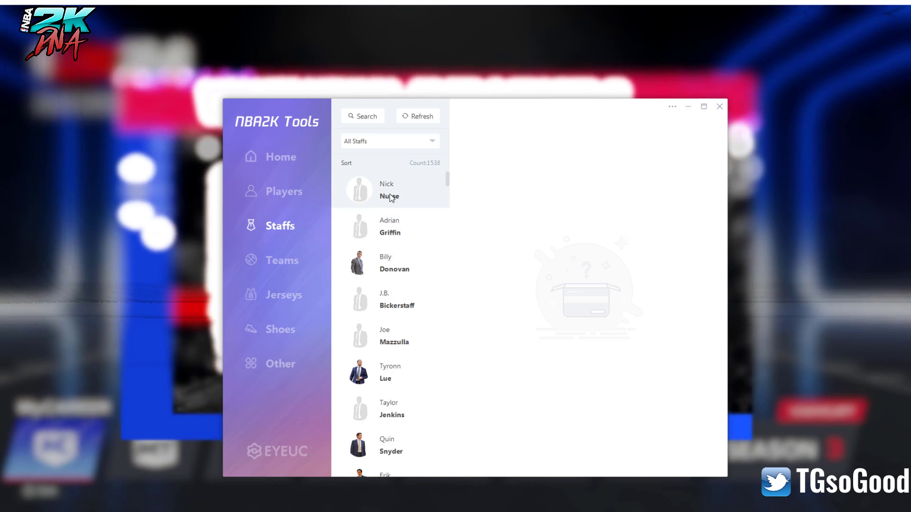
{"action": "left_click", "coordinate": [387, 197]}
{"action": "left_click", "coordinate": [397, 237], "text": "ctrl"}
{"action": "left_click", "coordinate": [394, 267], "text": "ctrl"}
{"action": "left_click", "coordinate": [388, 295], "text": "ctrl"}
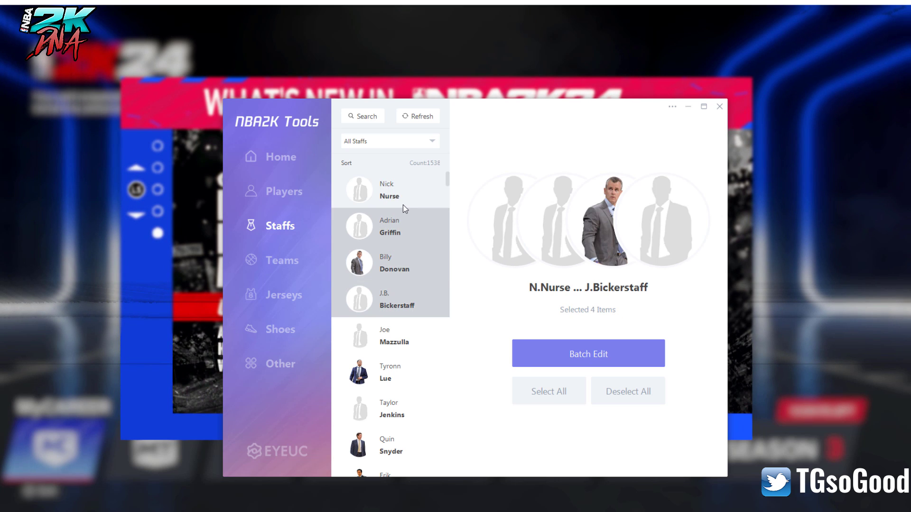
{"action": "right_click", "coordinate": [404, 207]}
{"action": "right_click", "coordinate": [403, 254]}
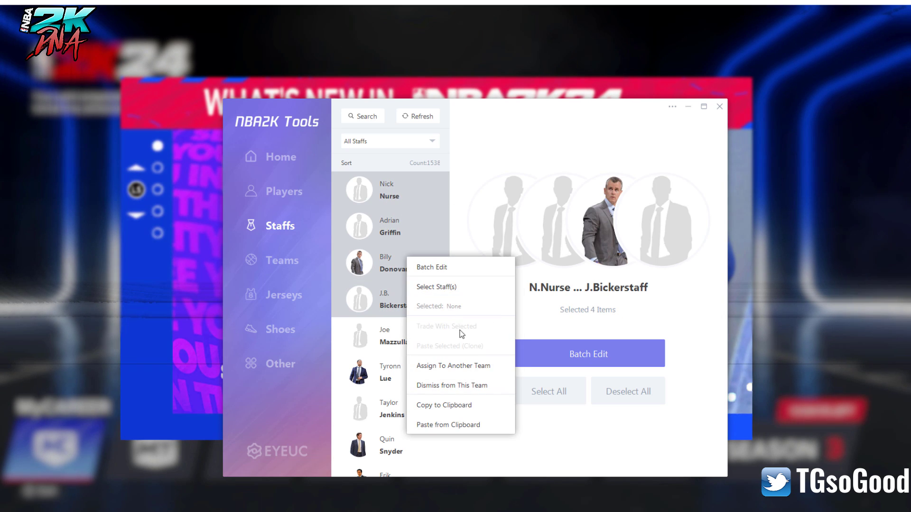
Step: On the Teams page, select 76ers, Bucks, Bulls and Cavaliers and bring up actions
{"action": "left_click", "coordinate": [281, 269]}
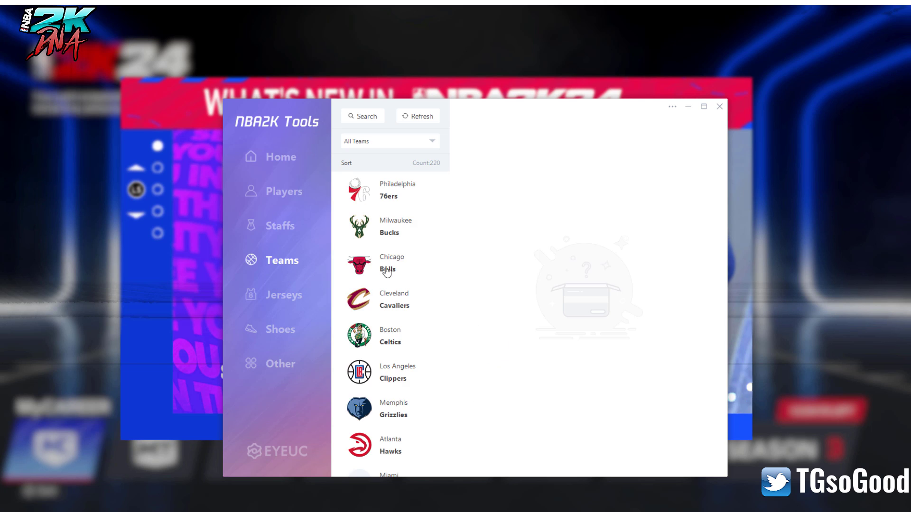
{"action": "left_click", "coordinate": [435, 205]}
{"action": "left_click", "coordinate": [412, 226], "text": "ctrl"}
{"action": "left_click", "coordinate": [403, 264], "text": "ctrl"}
{"action": "left_click", "coordinate": [396, 298], "text": "ctrl"}
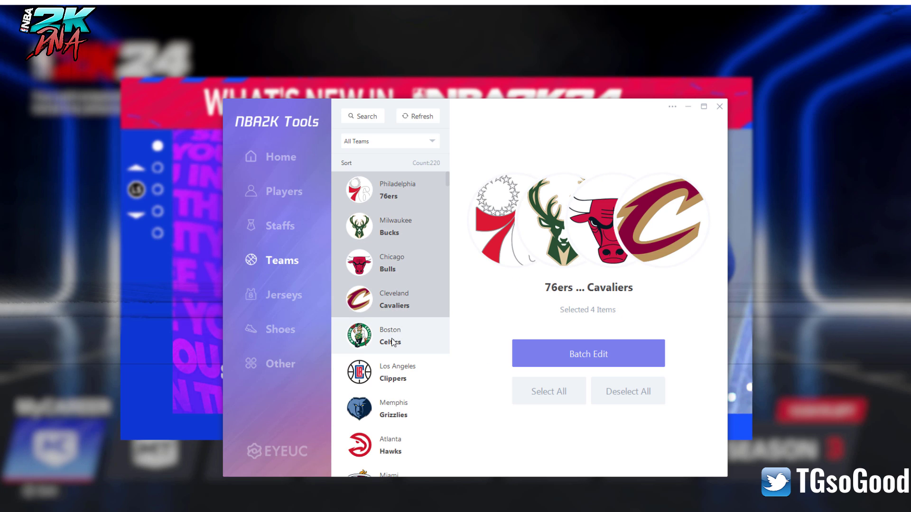
{"action": "right_click", "coordinate": [407, 288]}
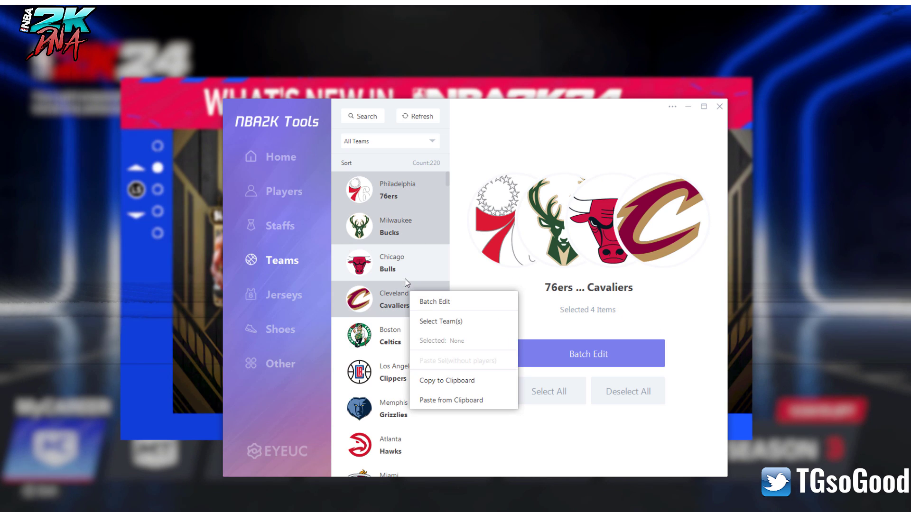
Step: Batch-edit the four teams, dismiss the tips notice, review the Vitals form, then close it
{"action": "left_click", "coordinate": [430, 307]}
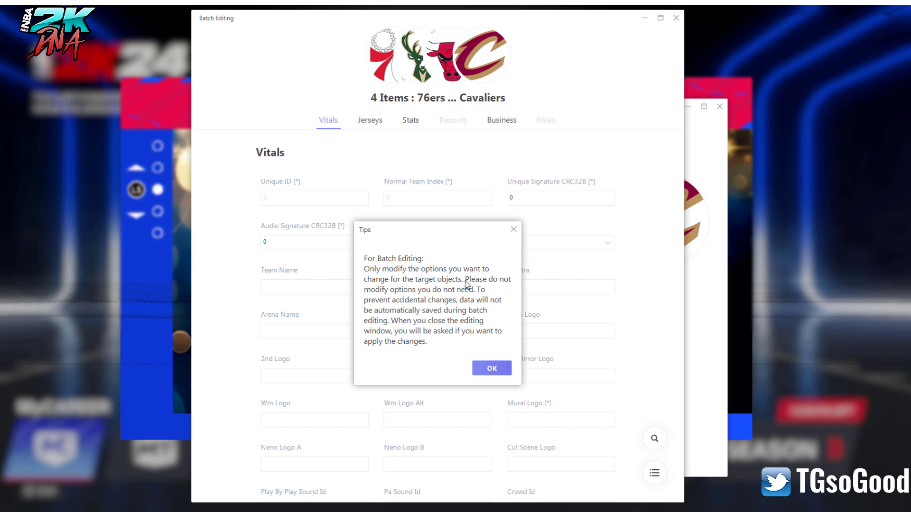
{"action": "left_click", "coordinate": [480, 370]}
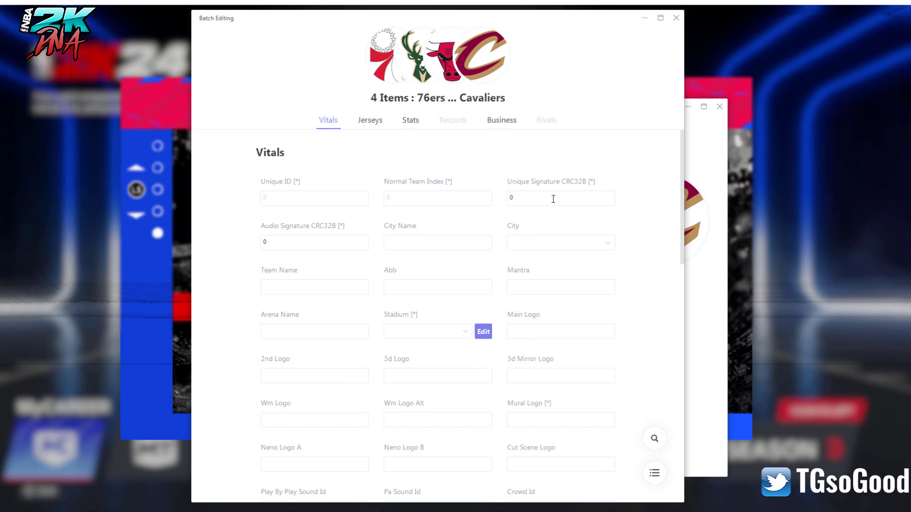
{"action": "scroll", "coordinate": [508, 280], "scroll_direction": "down", "scroll_amount": 4}
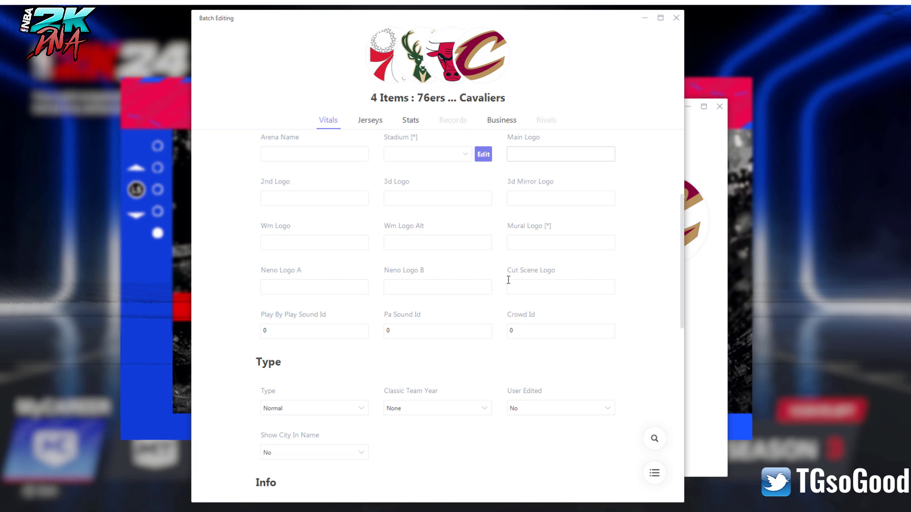
{"action": "scroll", "coordinate": [507, 280], "scroll_direction": "up", "scroll_amount": 4}
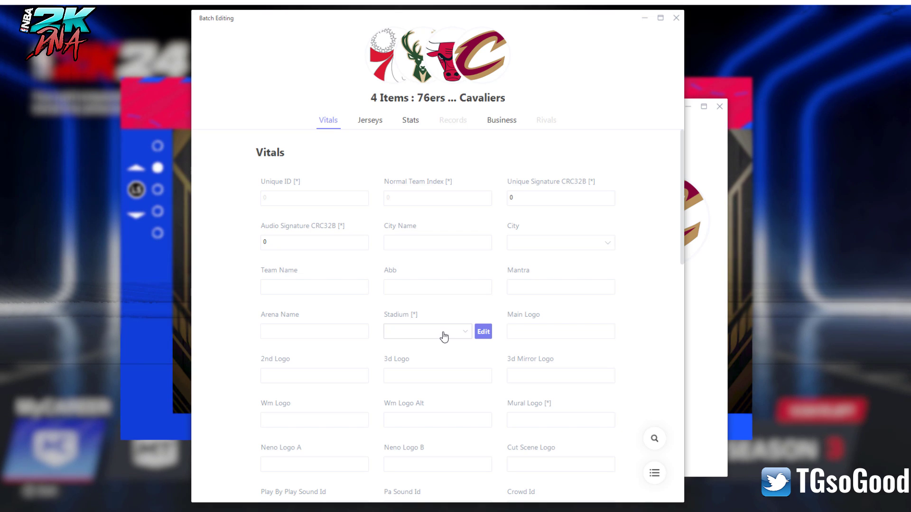
{"action": "left_click", "coordinate": [675, 18]}
Step: Add the Celtics, Clippers, Grizzlies, Hawks and Heat to the team selection
{"action": "scroll", "coordinate": [387, 331], "scroll_direction": "down", "scroll_amount": 5}
{"action": "scroll", "coordinate": [386, 330], "scroll_direction": "up", "scroll_amount": 5}
{"action": "left_click", "coordinate": [389, 276]}
{"action": "left_click", "coordinate": [389, 313]}
{"action": "left_click", "coordinate": [389, 349]}
{"action": "left_click", "coordinate": [396, 379]}
{"action": "left_click", "coordinate": [392, 420]}
Step: Select all 220 teams with Ctrl+A and open Batch Edit, scrolling its Vitals form
{"action": "scroll", "coordinate": [408, 382], "scroll_direction": "down", "scroll_amount": 2}
{"action": "key", "text": "ctrl+a"}
{"action": "scroll", "coordinate": [408, 380], "scroll_direction": "down", "scroll_amount": 5}
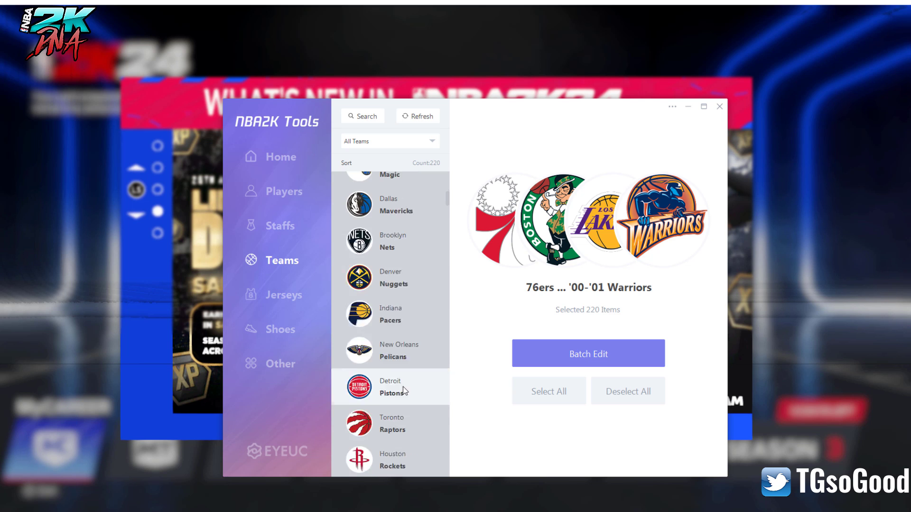
{"action": "scroll", "coordinate": [404, 384], "scroll_direction": "down", "scroll_amount": 3}
{"action": "right_click", "coordinate": [414, 261]}
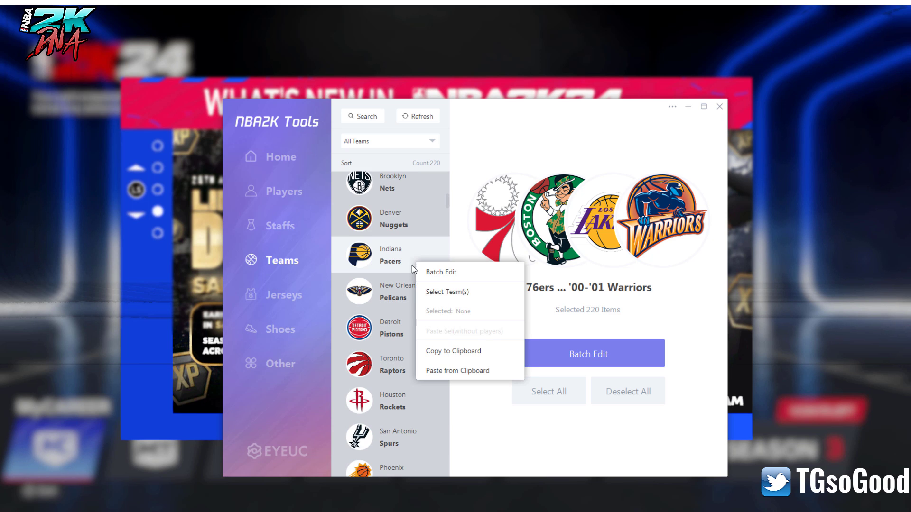
{"action": "left_click", "coordinate": [461, 275]}
{"action": "scroll", "coordinate": [323, 313], "scroll_direction": "down", "scroll_amount": 5}
{"action": "scroll", "coordinate": [323, 314], "scroll_direction": "down", "scroll_amount": 4}
{"action": "scroll", "coordinate": [340, 366], "scroll_direction": "down", "scroll_amount": 5}
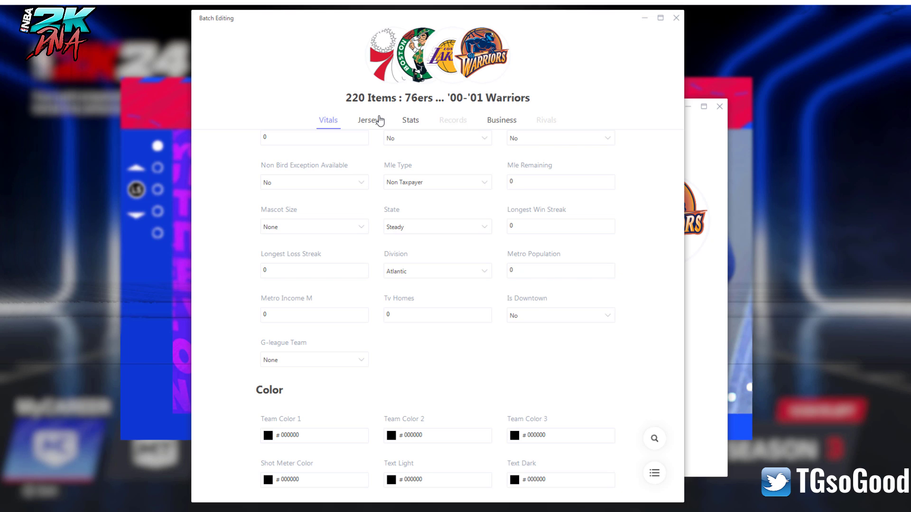
Step: Close the team batch-edit window and go to the Jerseys page
{"action": "scroll", "coordinate": [413, 370], "scroll_direction": "up", "scroll_amount": 5}
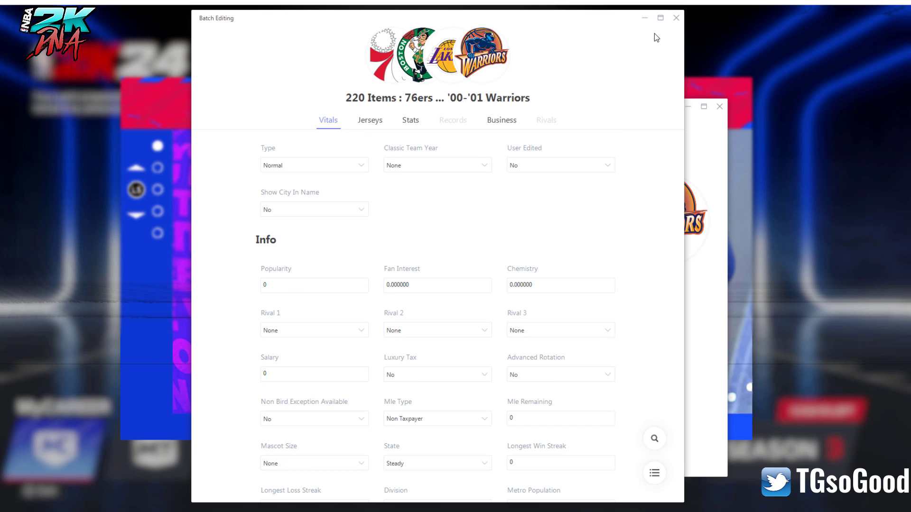
{"action": "left_click", "coordinate": [676, 19]}
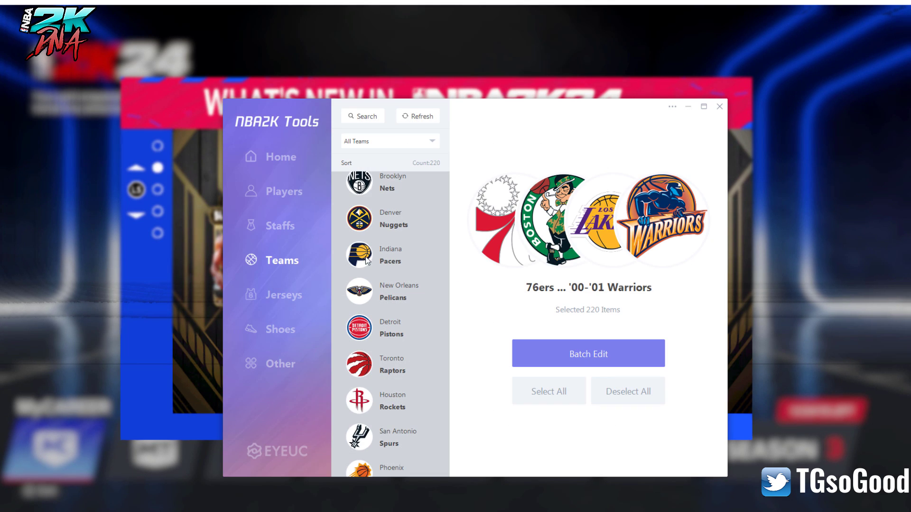
{"action": "left_click", "coordinate": [282, 304]}
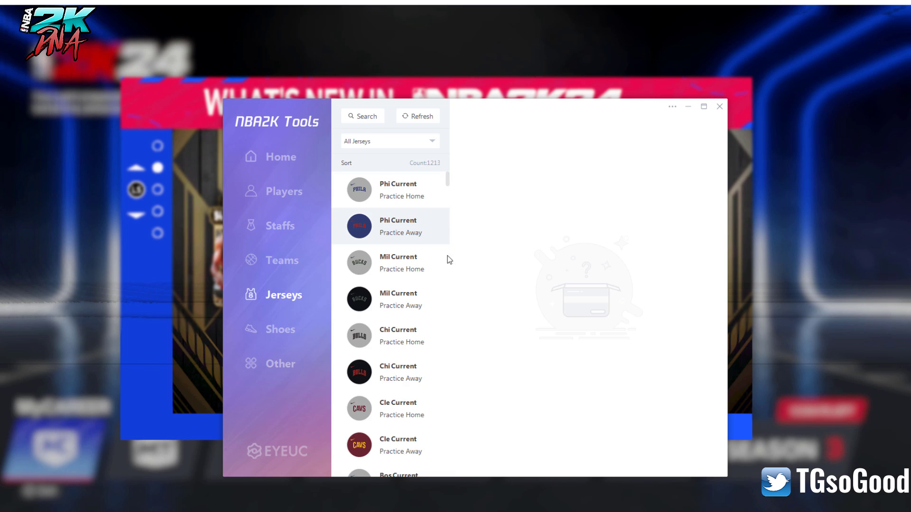
Step: Select all 1213 jerseys with Ctrl+A and choose Batch Edit
{"action": "left_click", "coordinate": [398, 199]}
{"action": "key", "text": "ctrl+a"}
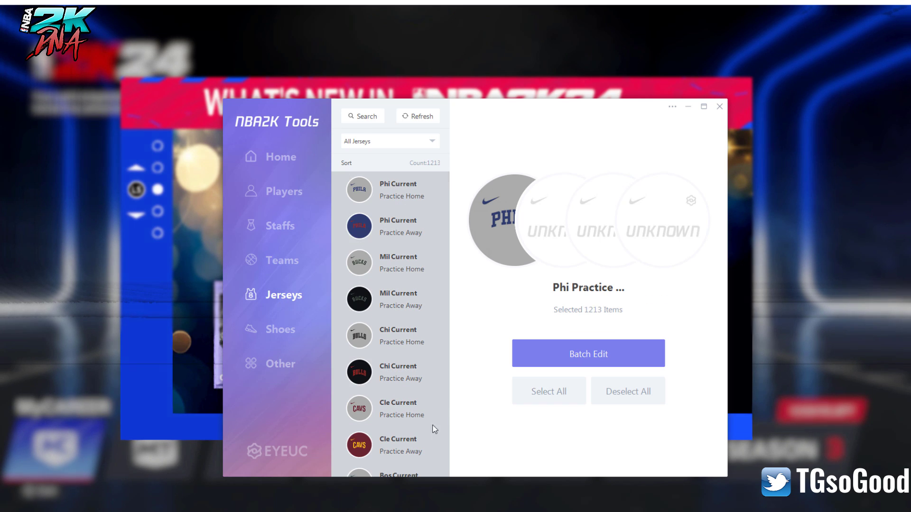
{"action": "right_click", "coordinate": [412, 276]}
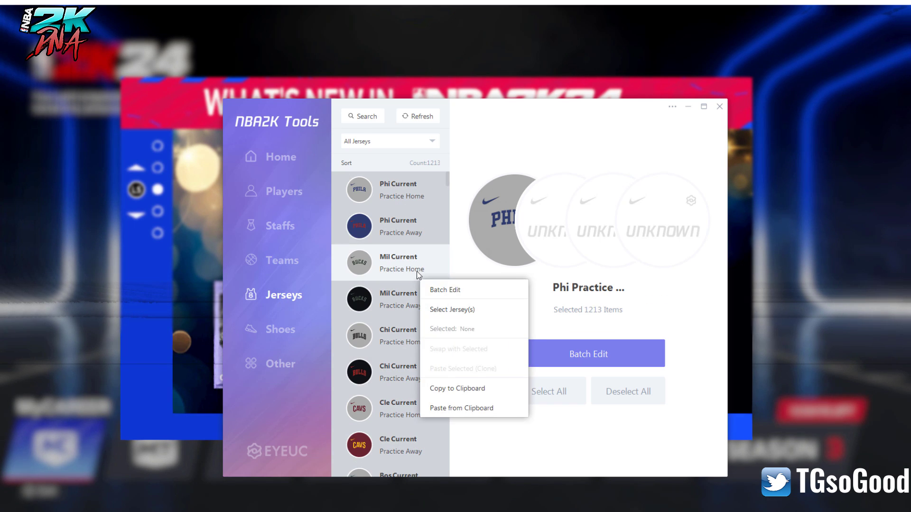
{"action": "left_click", "coordinate": [449, 291]}
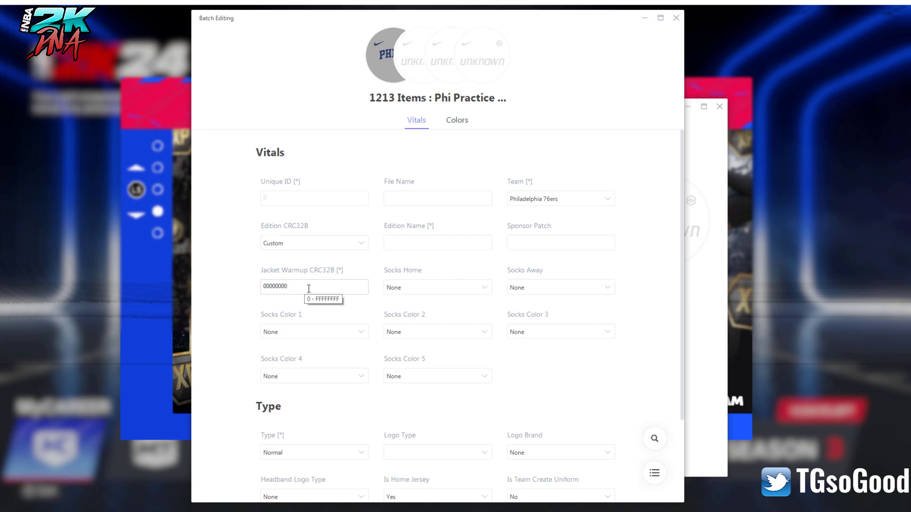
{"action": "left_click", "coordinate": [282, 288]}
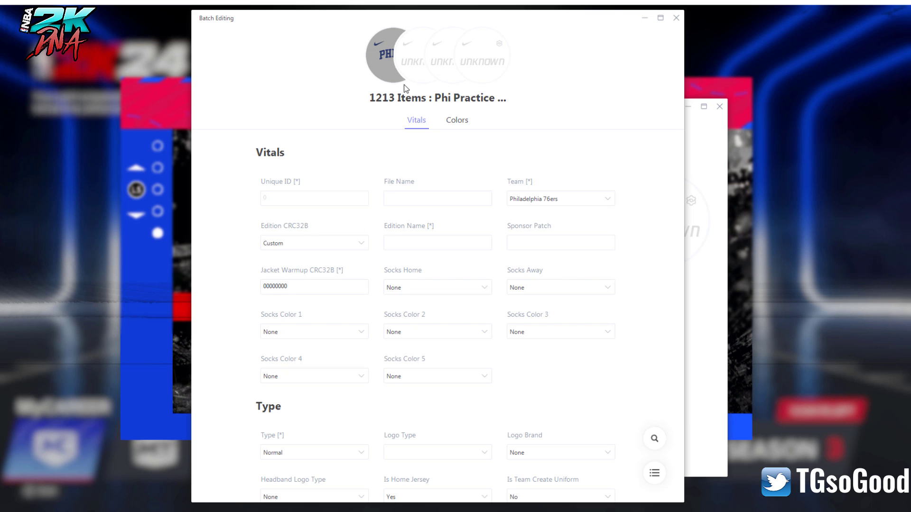
{"action": "left_click", "coordinate": [676, 18]}
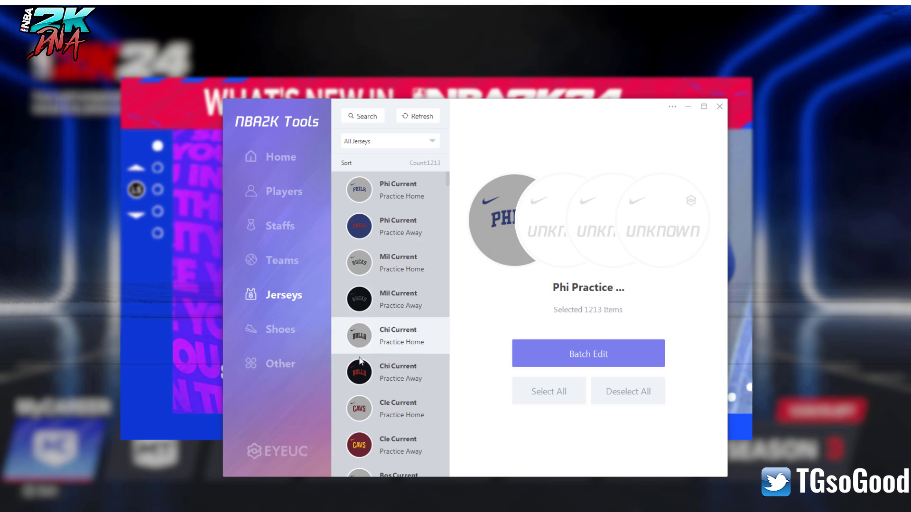
{"action": "scroll", "coordinate": [389, 355], "scroll_direction": "down", "scroll_amount": 3}
{"action": "left_click", "coordinate": [559, 362]}
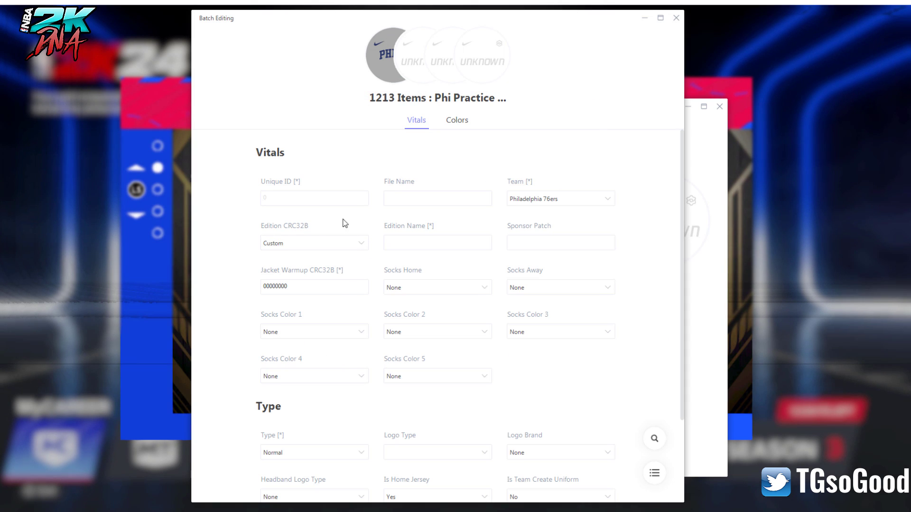
{"action": "left_click", "coordinate": [358, 245]}
{"action": "left_click", "coordinate": [676, 18]}
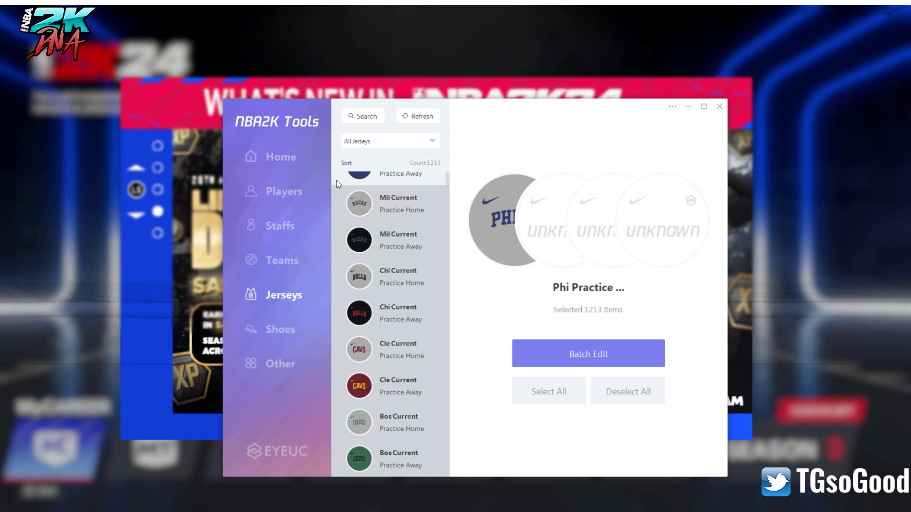
Step: Open the Shoes page and browse Air Jordan X, Crazy 8, 2K Generic and Kyrie 1 (ID 1295)
{"action": "left_click", "coordinate": [287, 328]}
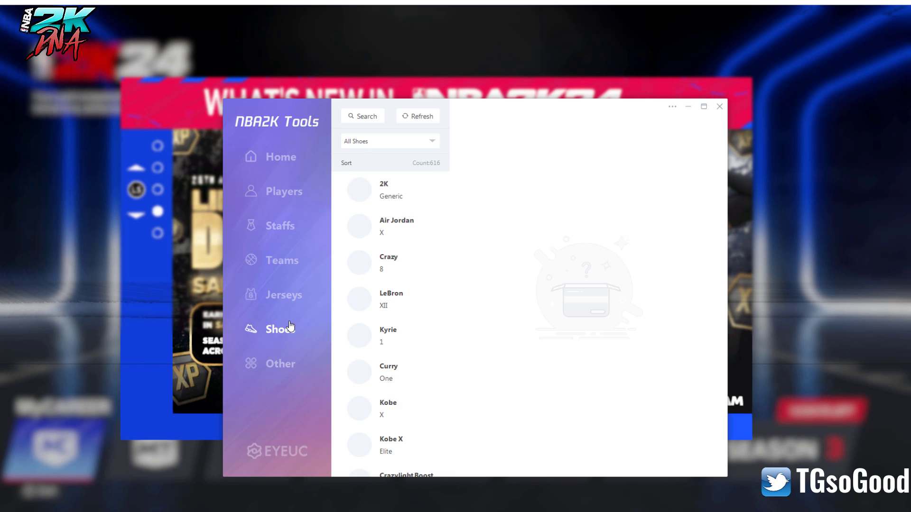
{"action": "scroll", "coordinate": [366, 337], "scroll_direction": "down", "scroll_amount": 15}
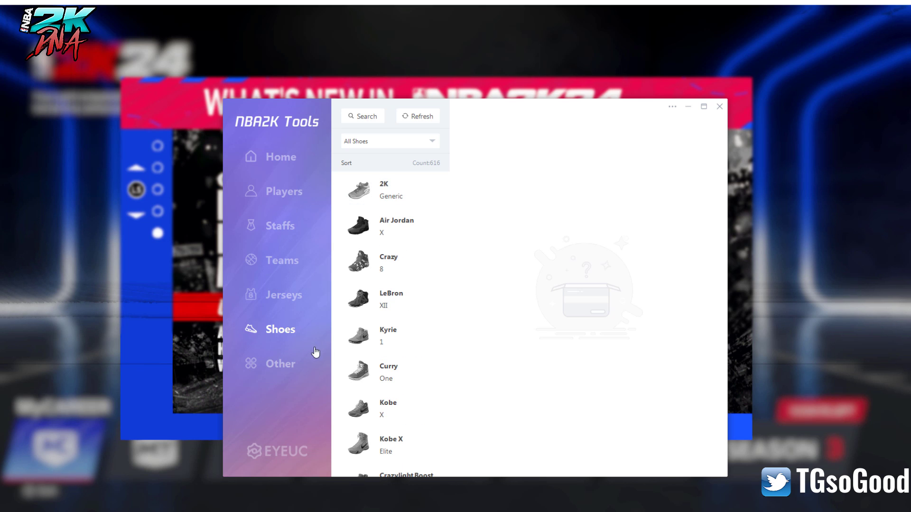
{"action": "left_click", "coordinate": [380, 228]}
{"action": "left_click", "coordinate": [390, 273]}
{"action": "right_click", "coordinate": [390, 277]}
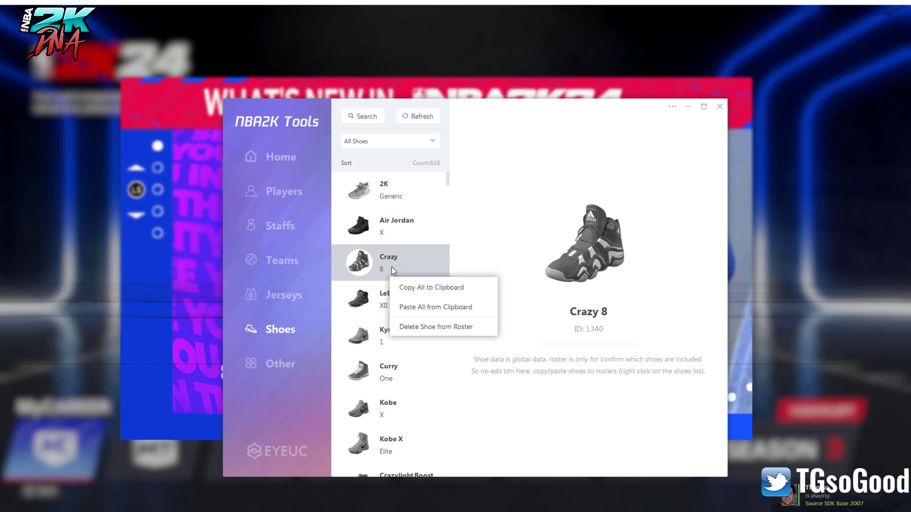
{"action": "left_click", "coordinate": [392, 224]}
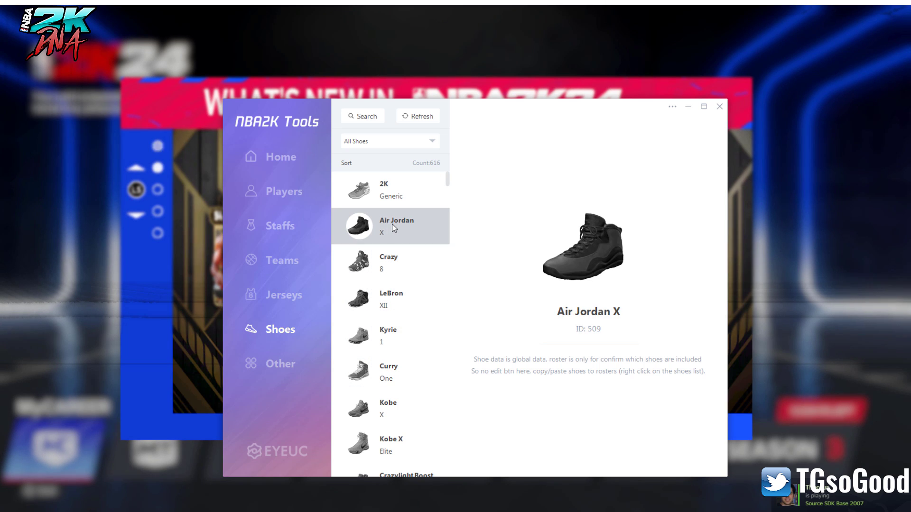
{"action": "left_click", "coordinate": [399, 192]}
{"action": "left_click", "coordinate": [389, 263]}
{"action": "left_click", "coordinate": [391, 336]}
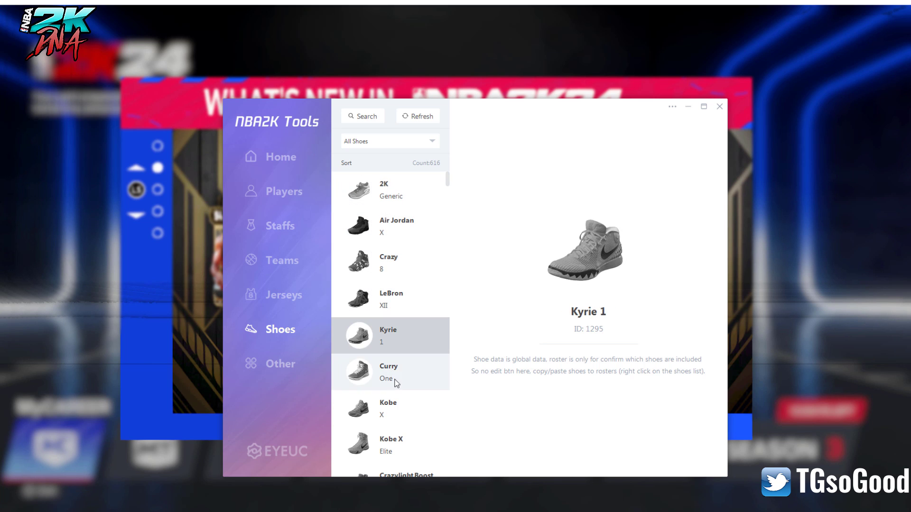